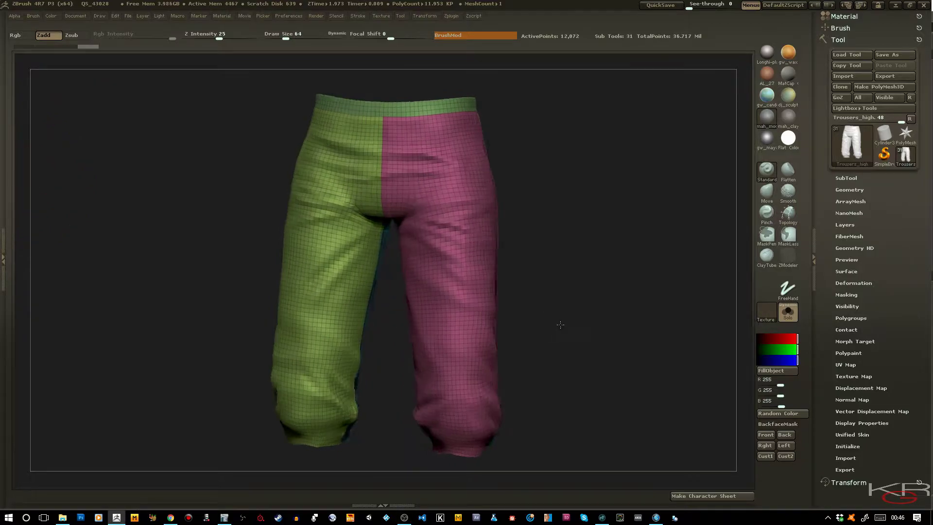
# Unwrap the trousers with UV Master, with Symmetry and Polygroups enabled so each polygroup gets its own UV island.
pyautogui.keyDown('shift'); pyautogui.moveTo(560, 325); pyautogui.dragTo(571, 325); pyautogui.keyUp('shift')
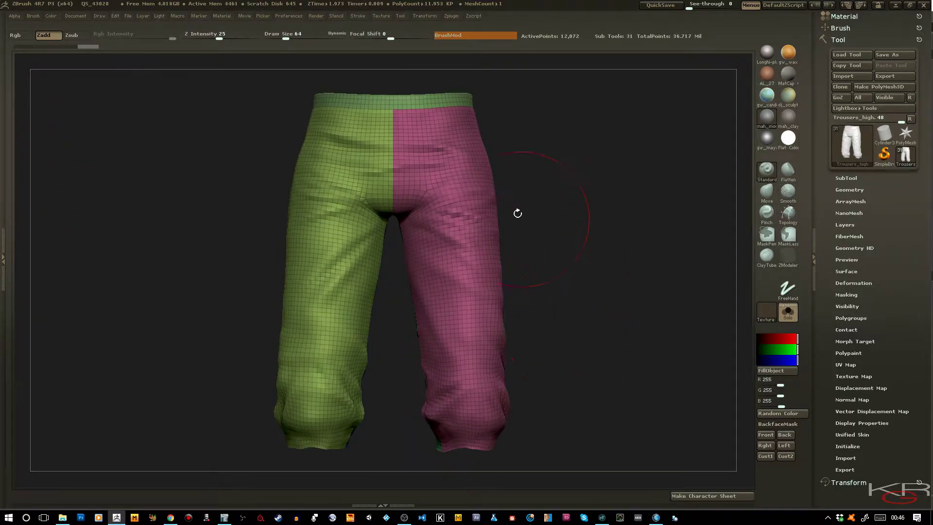
pyautogui.moveTo(550, 281); pyautogui.dragTo(564, 296)
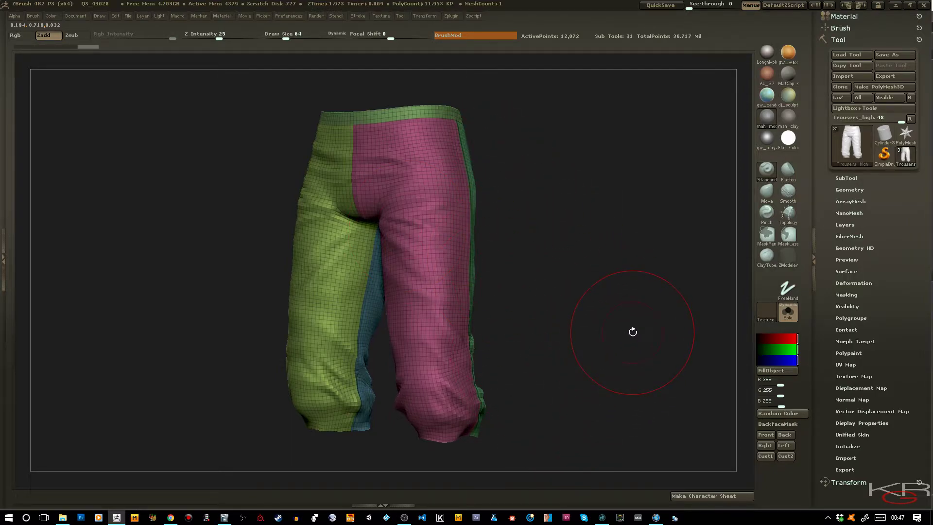
pyautogui.click(454, 16)
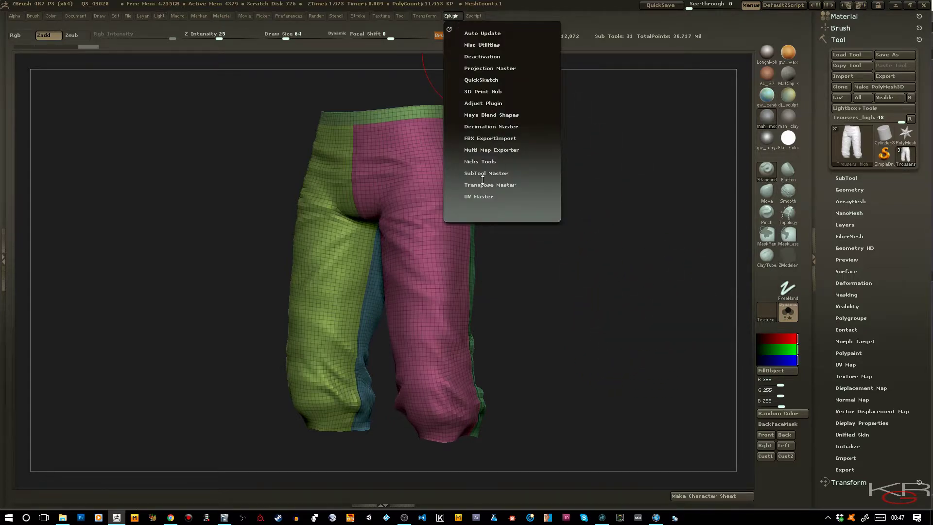
pyautogui.click(483, 196)
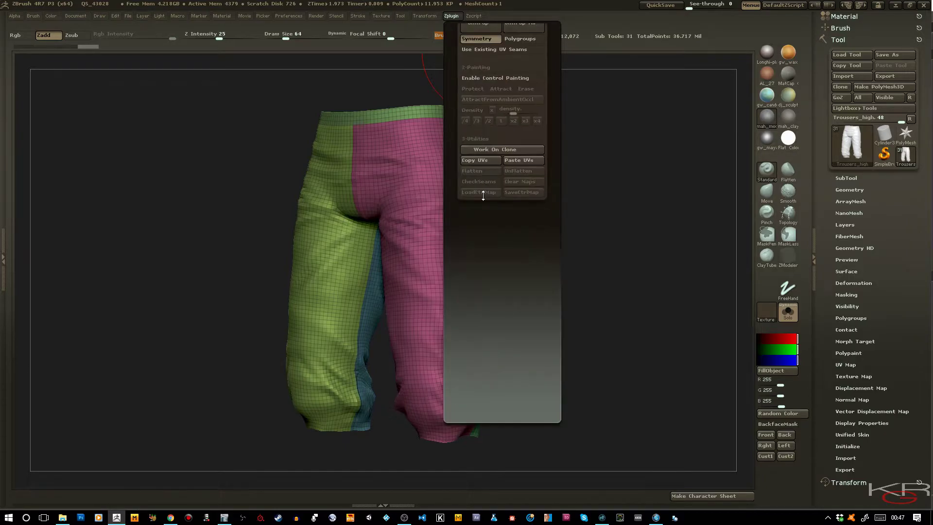
pyautogui.scroll(3, 453, 175)
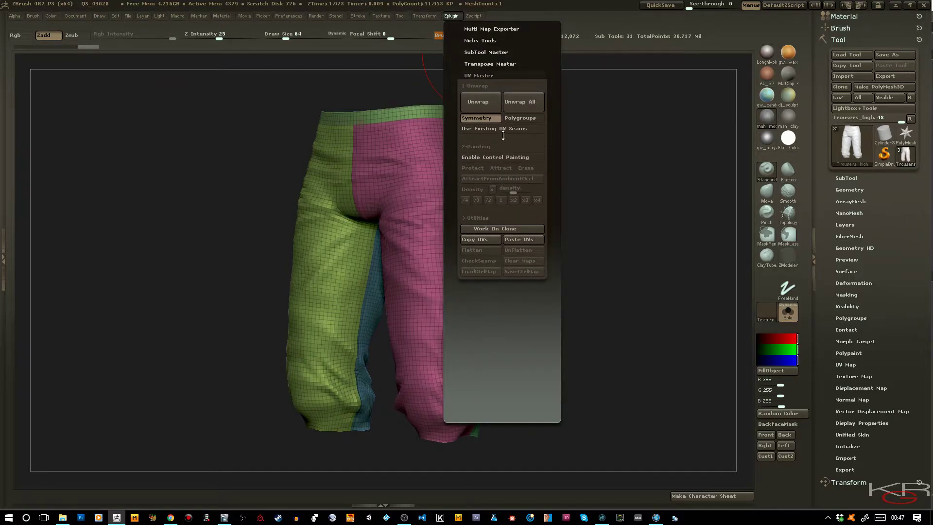
pyautogui.click(514, 118)
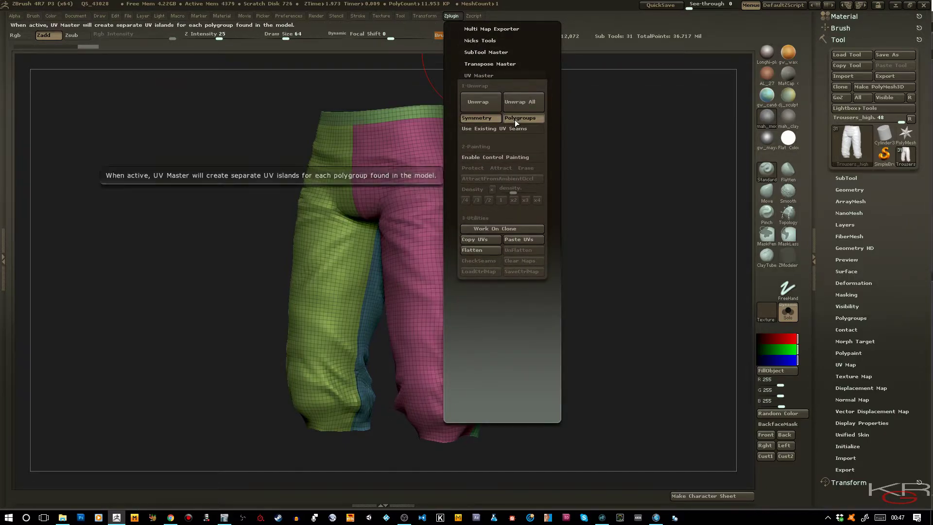
pyautogui.click(487, 107)
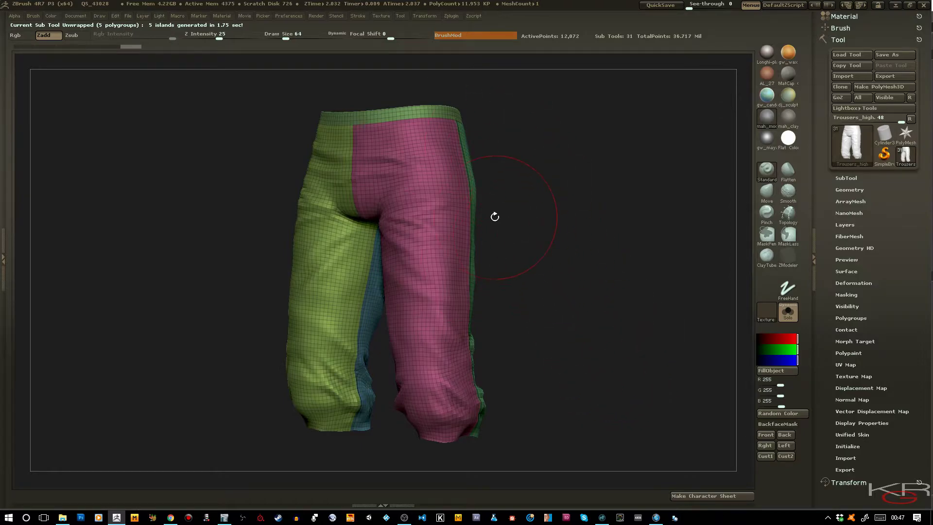
# Raise the trousers to their highest subdivision level, SDiv 4, and delete the lower subdivision levels.
pyautogui.press('d')
pyautogui.press('d')
pyautogui.press('d')
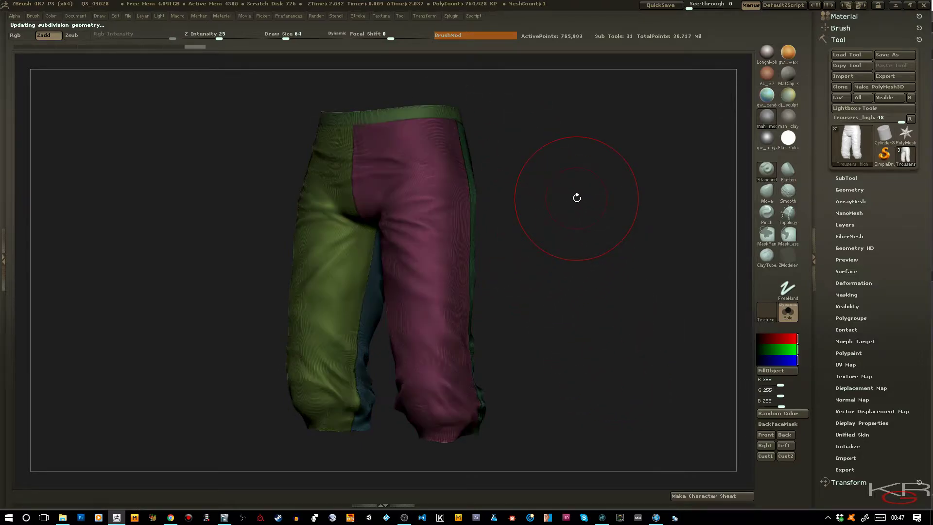
pyautogui.click(846, 179)
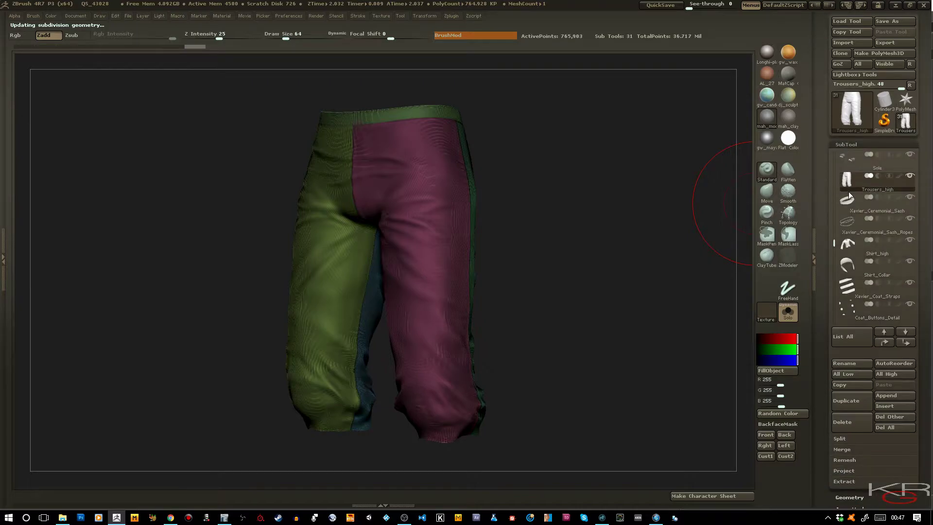
pyautogui.click(849, 497)
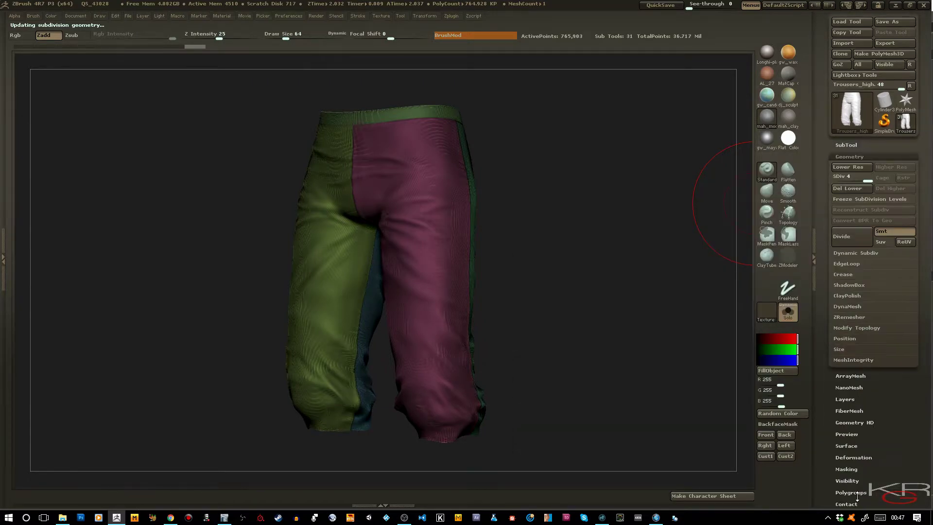
pyautogui.click(838, 189)
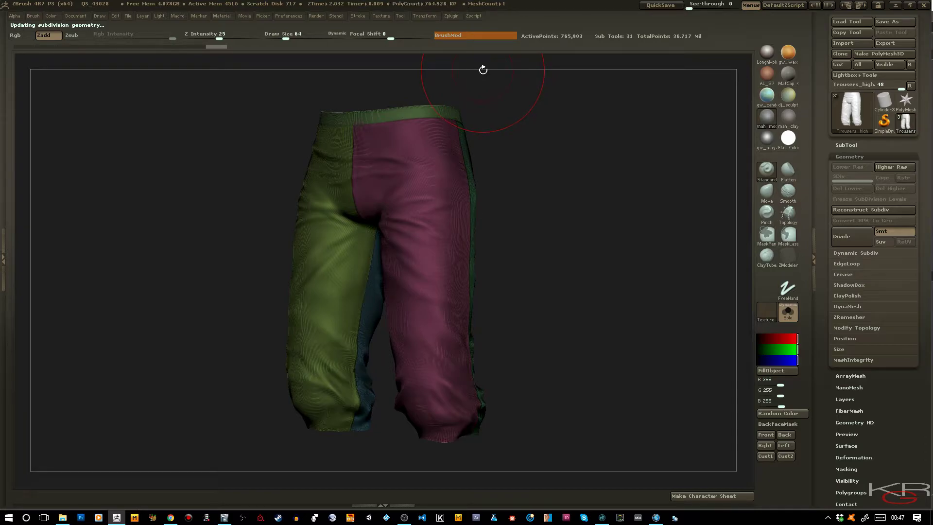
# Enable Keep UVs in Decimation Master and pre-process the current trousers subtool.
pyautogui.moveTo(563, 172); pyautogui.dragTo(579, 174)
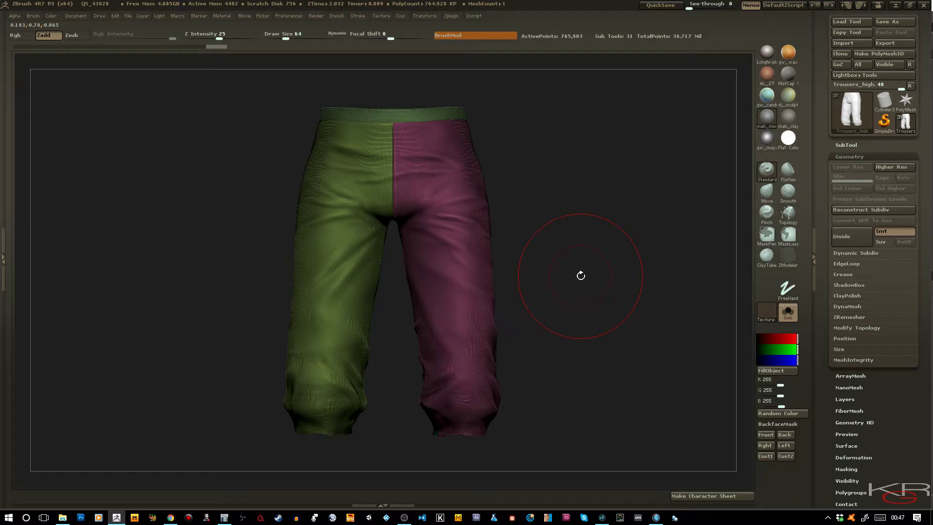
pyautogui.moveTo(590, 231)
pyautogui.mouseDown()
pyautogui.moveTo(561, 234)
pyautogui.moveTo(573, 235)
pyautogui.mouseUp()
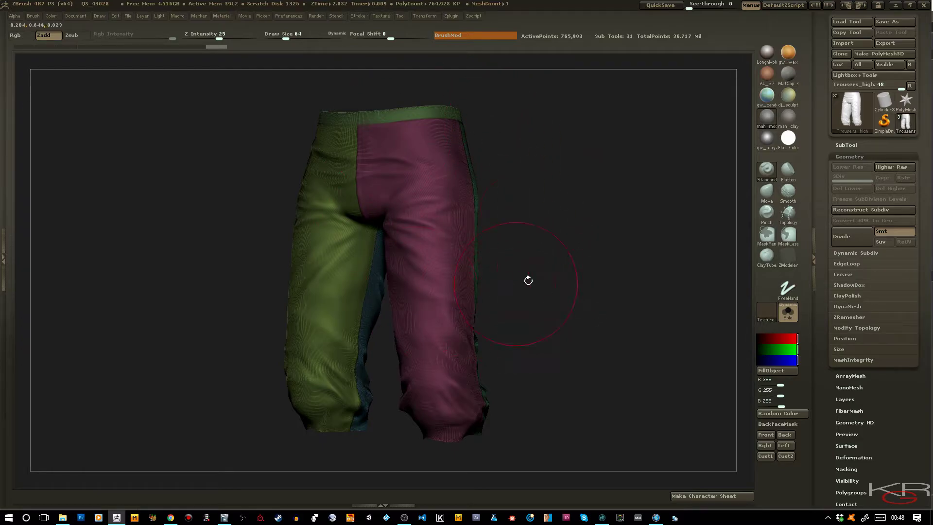
pyautogui.moveTo(537, 154); pyautogui.dragTo(544, 147)
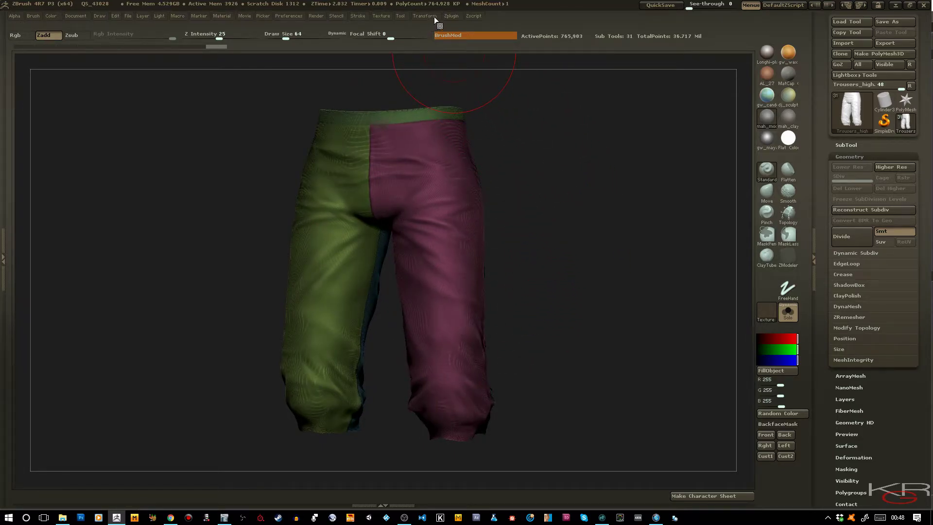
pyautogui.click(451, 16)
pyautogui.click(478, 197)
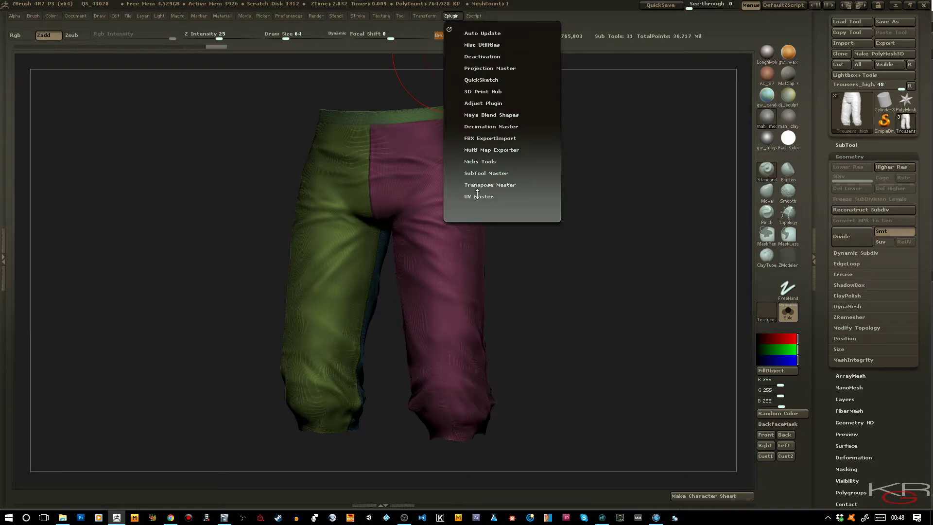
pyautogui.click(482, 127)
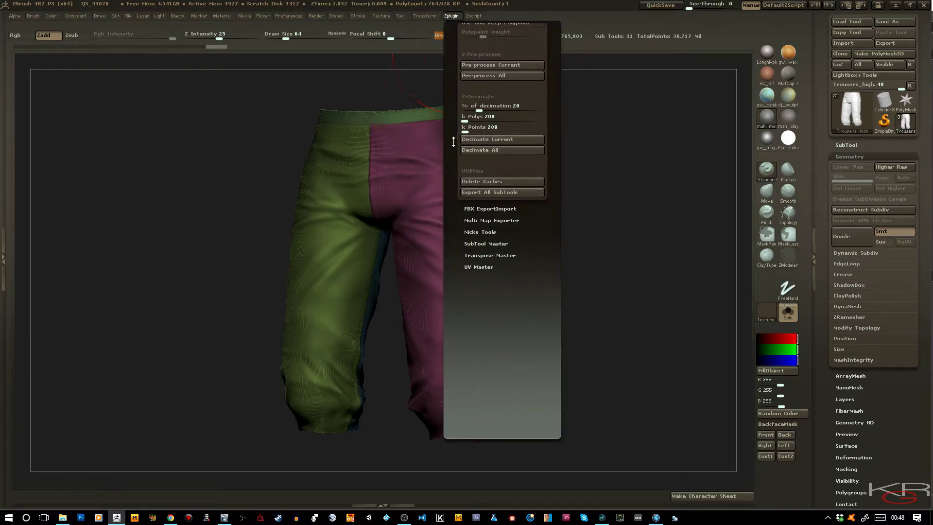
pyautogui.moveTo(454, 64); pyautogui.dragTo(454, 209)
pyautogui.click(476, 159)
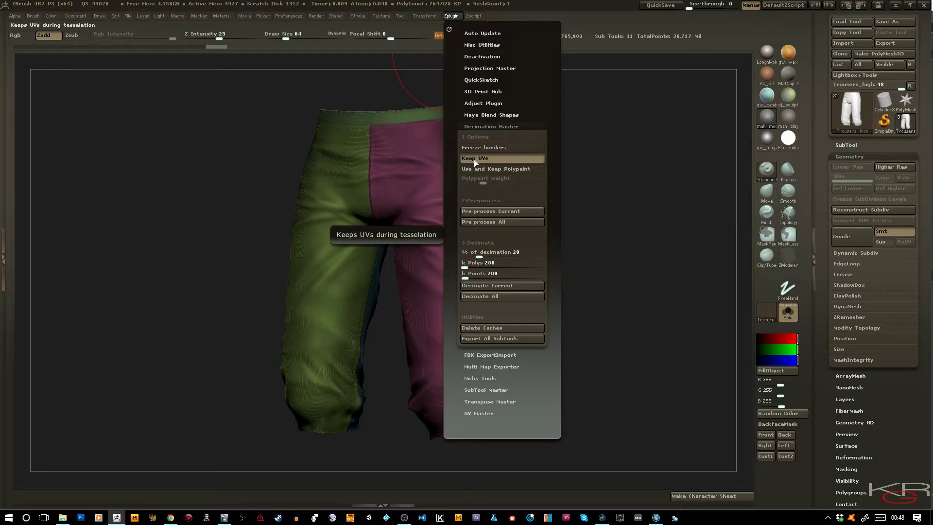
pyautogui.click(478, 211)
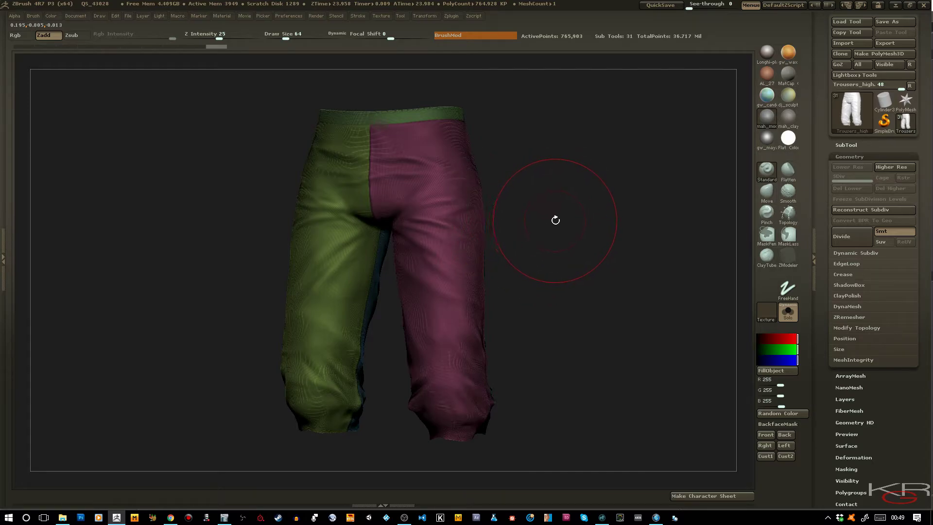
# Try decimation percentages of 8 and 12 for the trousers in Decimation Master.
pyautogui.click(451, 16)
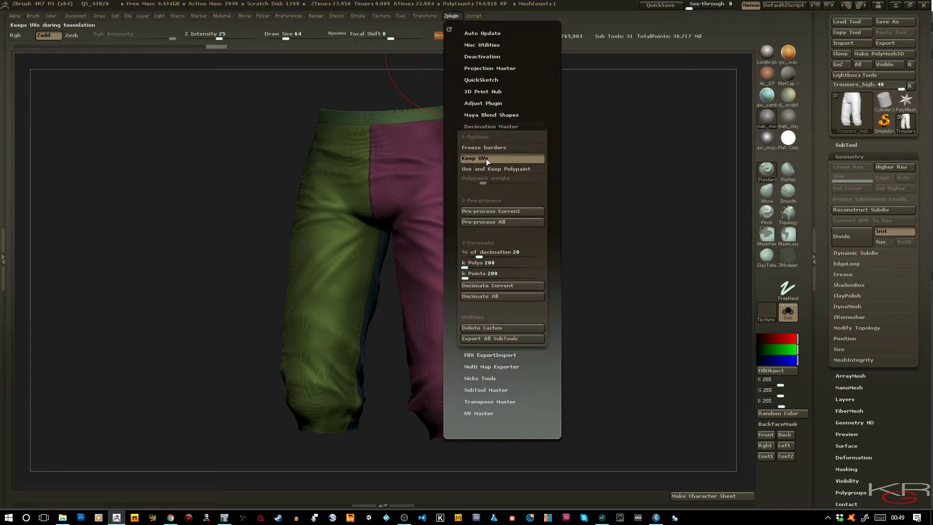
pyautogui.click(477, 257)
pyautogui.moveTo(478, 257); pyautogui.dragTo(472, 257)
pyautogui.click(472, 257)
pyautogui.write('8')
pyautogui.press('Tab')
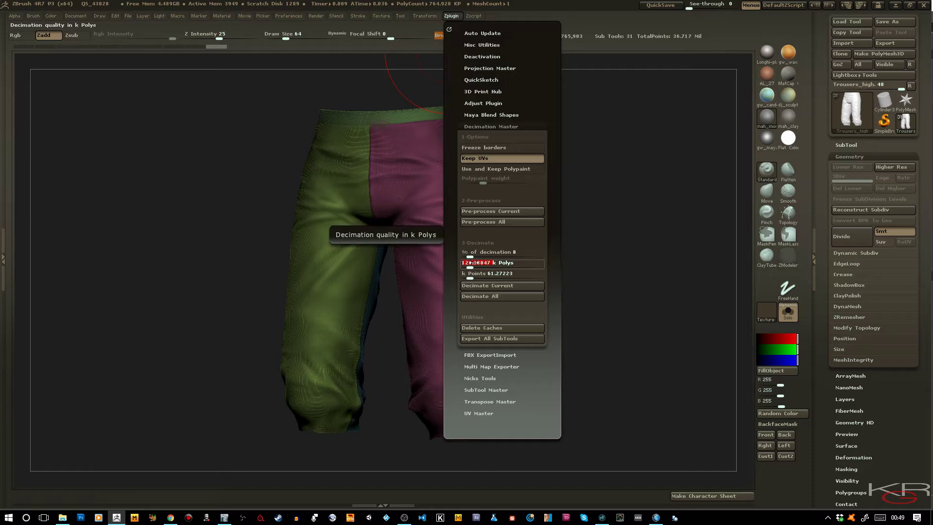
pyautogui.click(473, 256)
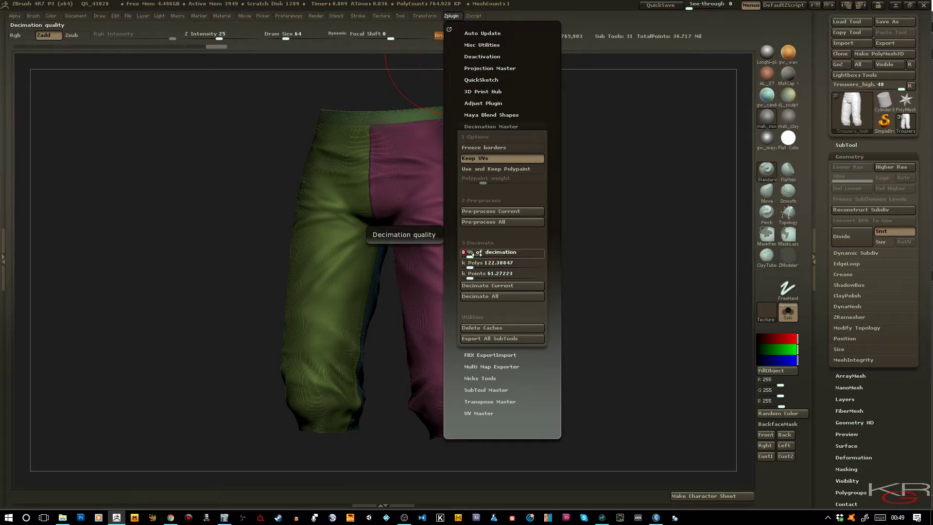
pyautogui.write('12')
# Set the decimation target to 220 k polys and decimate the current trousers subtool.
pyautogui.click(480, 263)
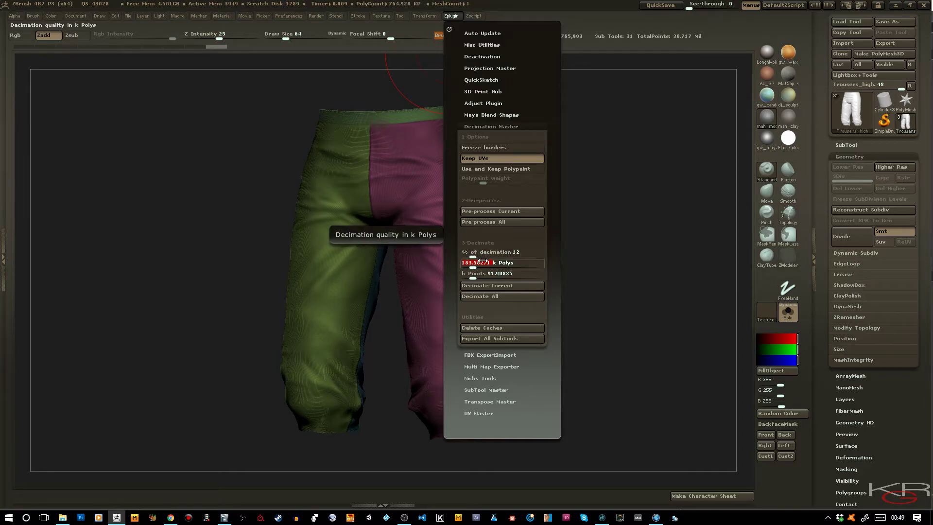
pyautogui.write('220')
pyautogui.press('Tab')
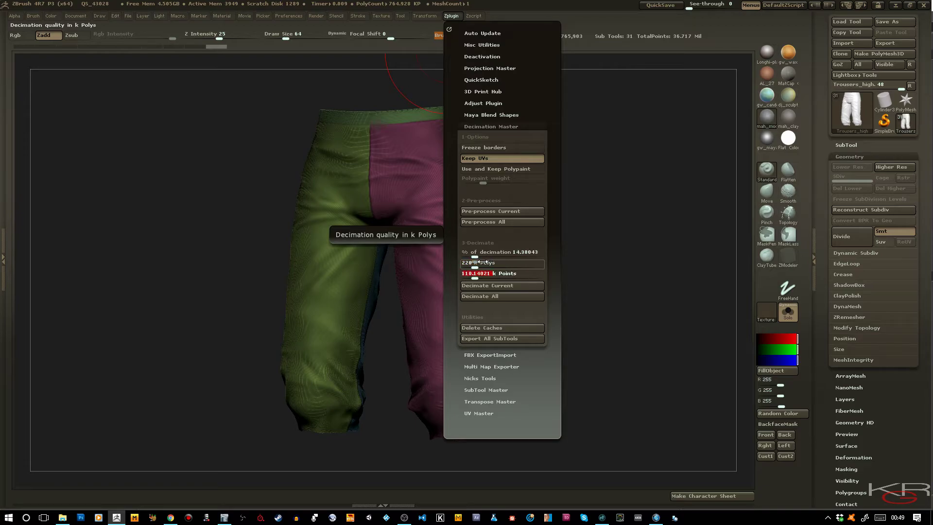
pyautogui.click(494, 285)
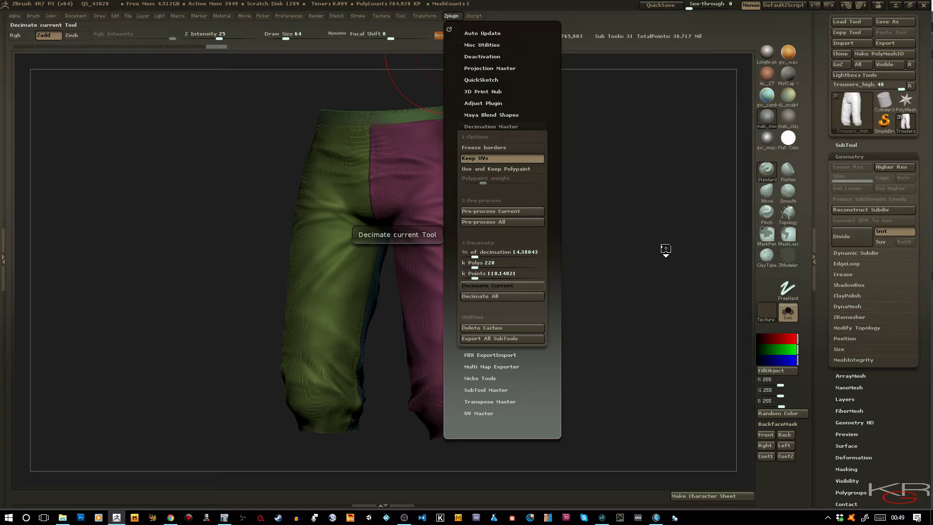
# Rebuild the polygroups of the decimated trousers from their UV islands using Auto Groups With UV.
pyautogui.moveTo(616, 267); pyautogui.dragTo(617, 223)
pyautogui.moveTo(586, 270)
pyautogui.mouseDown()
pyautogui.moveTo(662, 267)
pyautogui.moveTo(580, 281)
pyautogui.mouseUp()
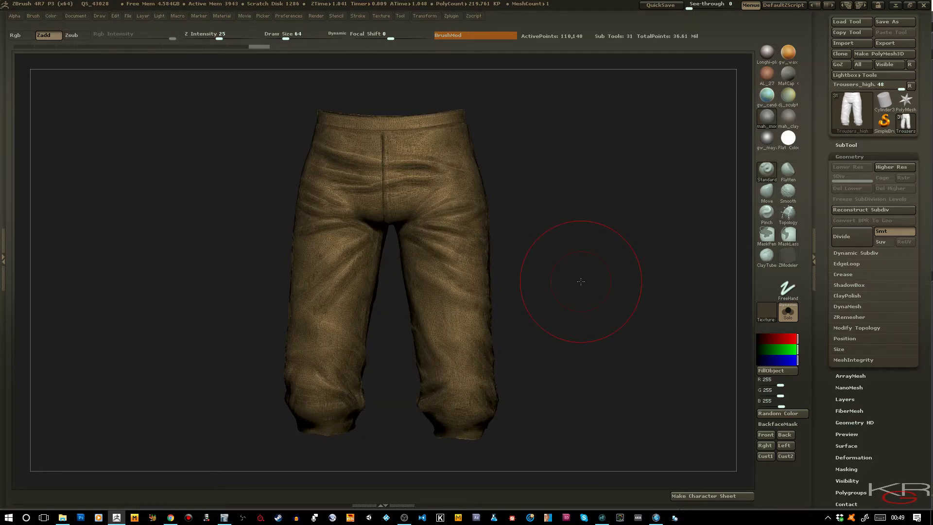
pyautogui.moveTo(587, 256)
pyautogui.mouseDown()
pyautogui.moveTo(567, 256)
pyautogui.moveTo(580, 252)
pyautogui.mouseUp()
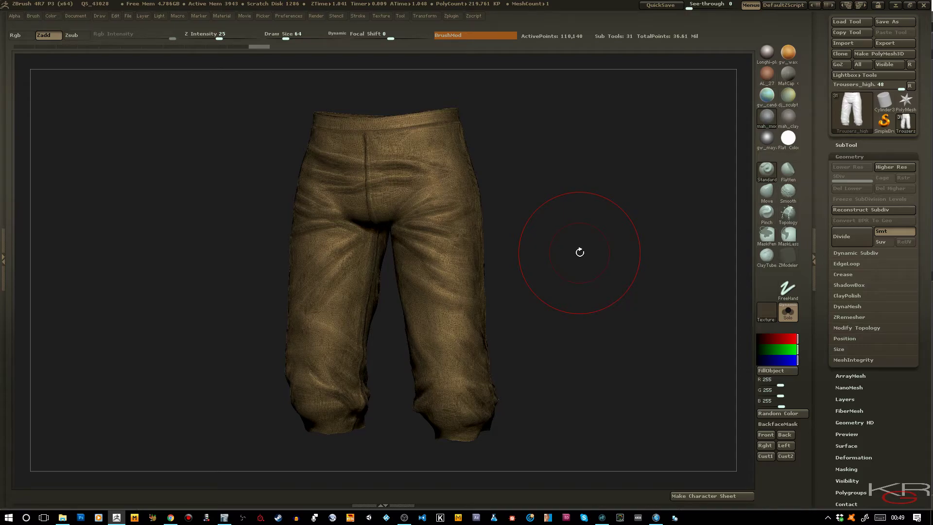
pyautogui.moveTo(583, 252); pyautogui.dragTo(602, 253)
pyautogui.moveTo(839, 470); pyautogui.dragTo(835, 434)
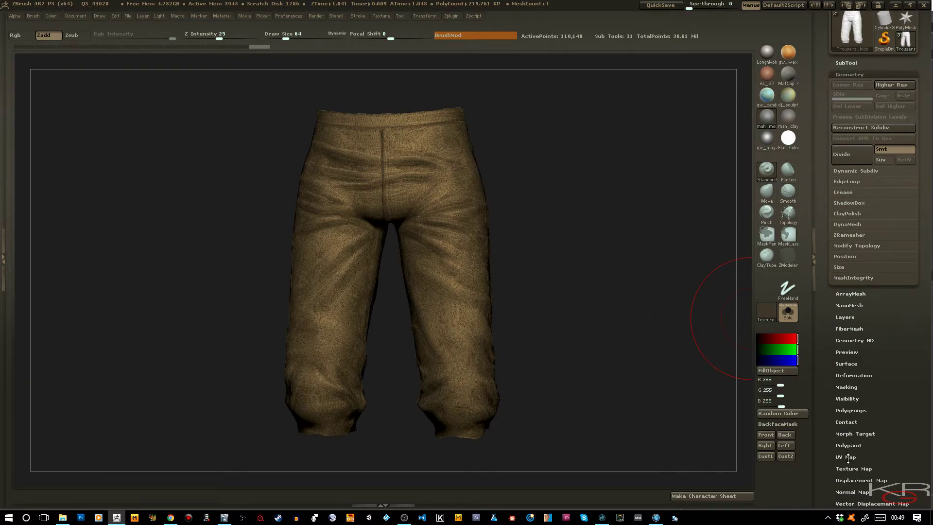
pyautogui.click(854, 412)
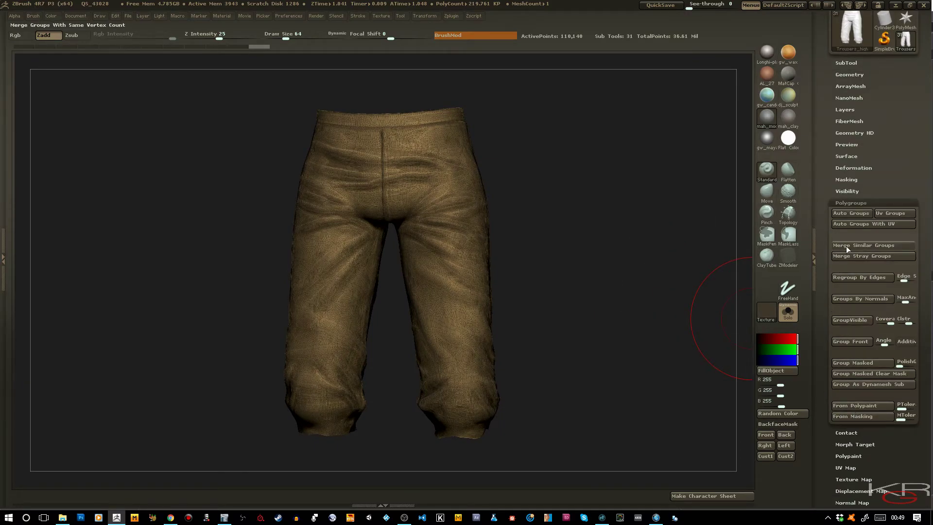
pyautogui.click(857, 226)
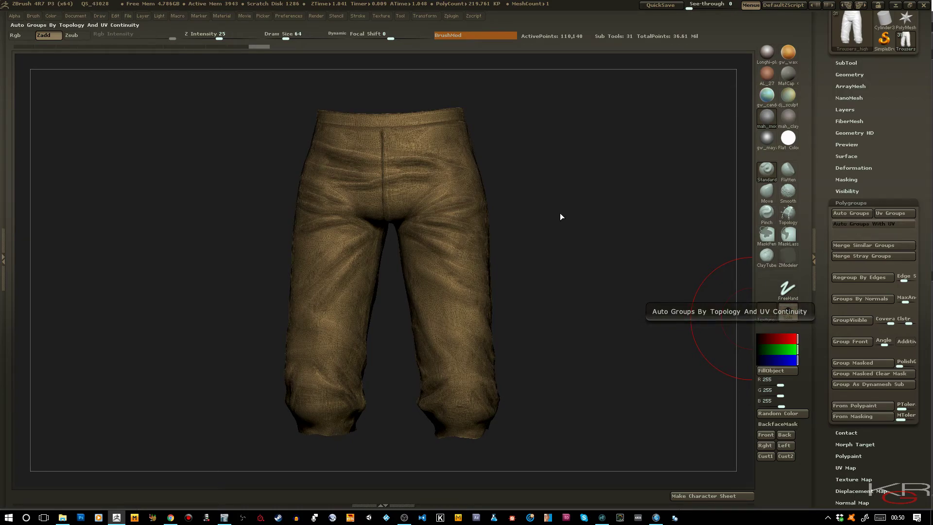
pyautogui.moveTo(560, 212); pyautogui.dragTo(389, 228)
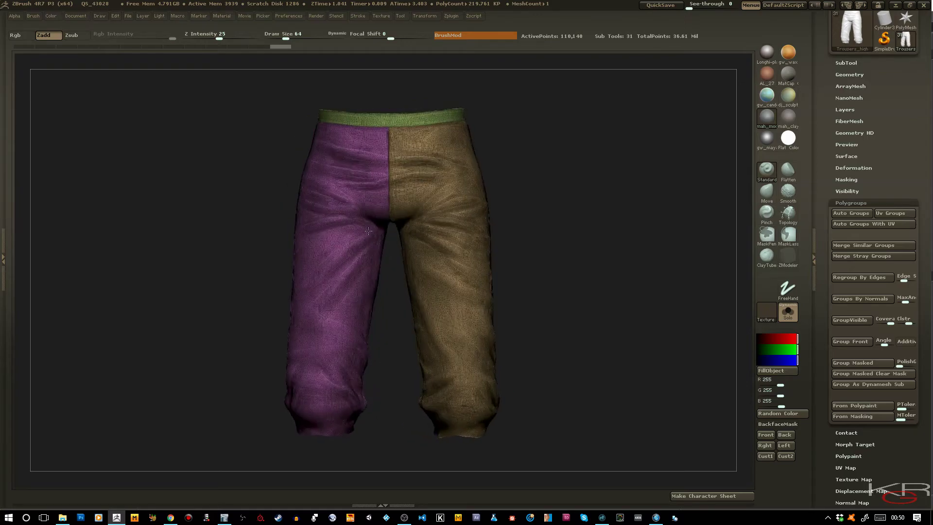
# Preview the trousers' UV layout with Morph UV, restore the 3D shape, and inspect the decimated mesh from several views.
pyautogui.click(846, 202)
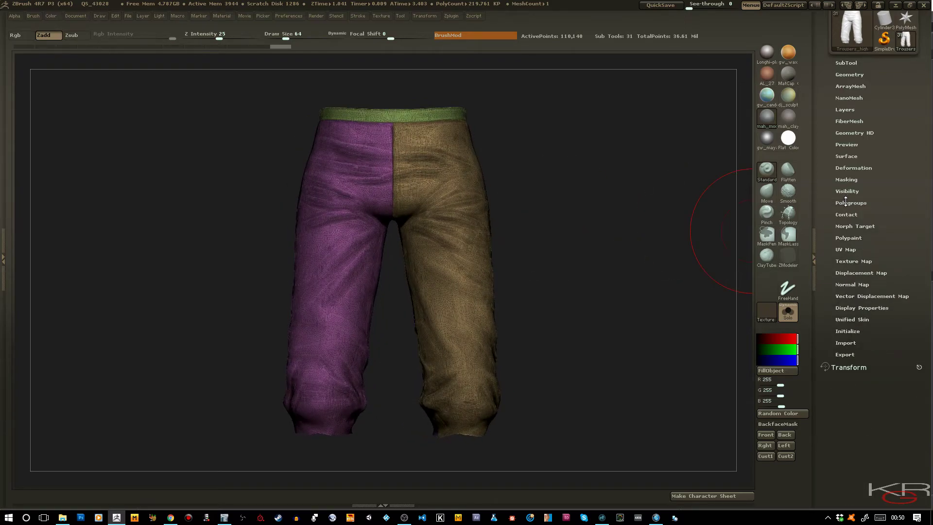
pyautogui.click(847, 249)
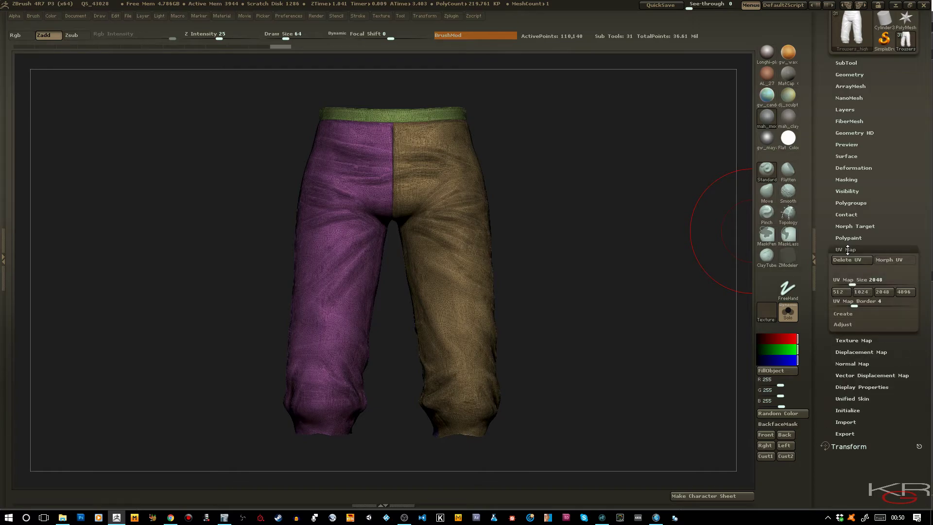
pyautogui.click(889, 260)
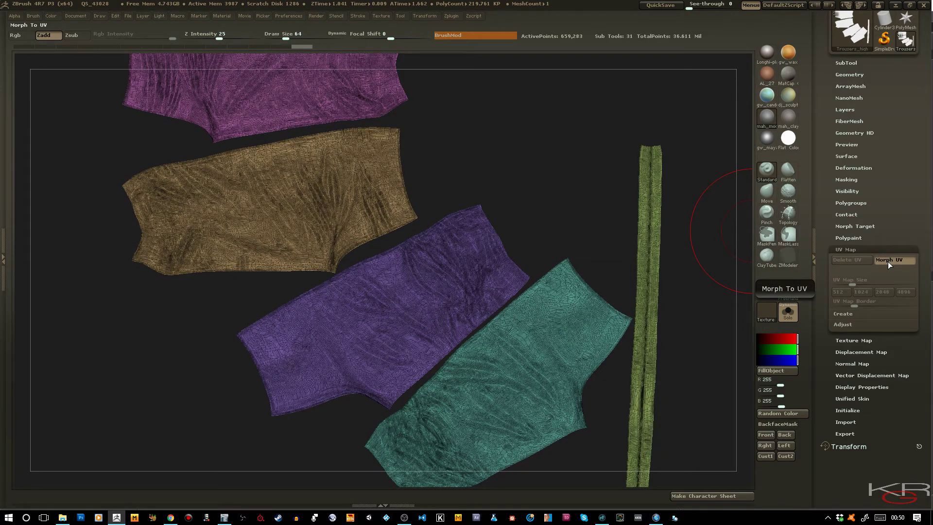
pyautogui.click(888, 261)
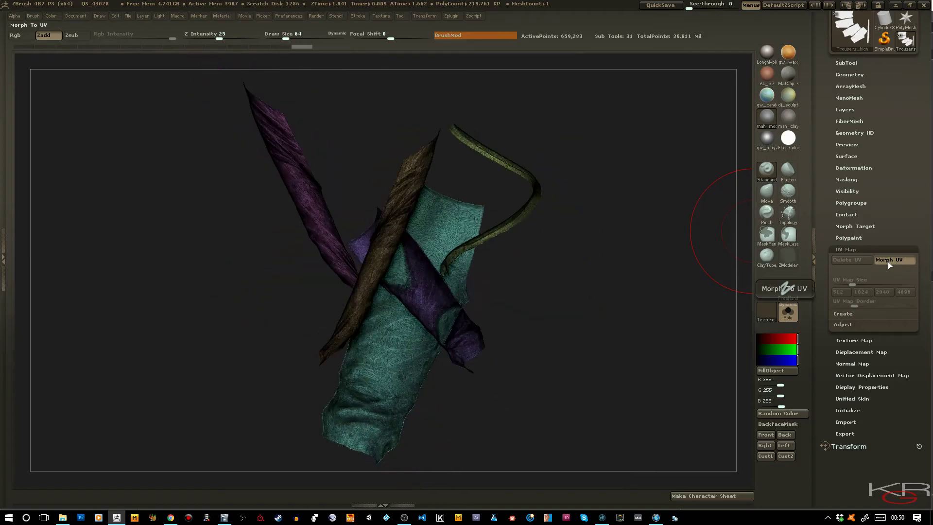
pyautogui.moveTo(656, 223)
pyautogui.mouseDown()
pyautogui.moveTo(626, 226)
pyautogui.moveTo(589, 255)
pyautogui.moveTo(626, 260)
pyautogui.mouseUp()
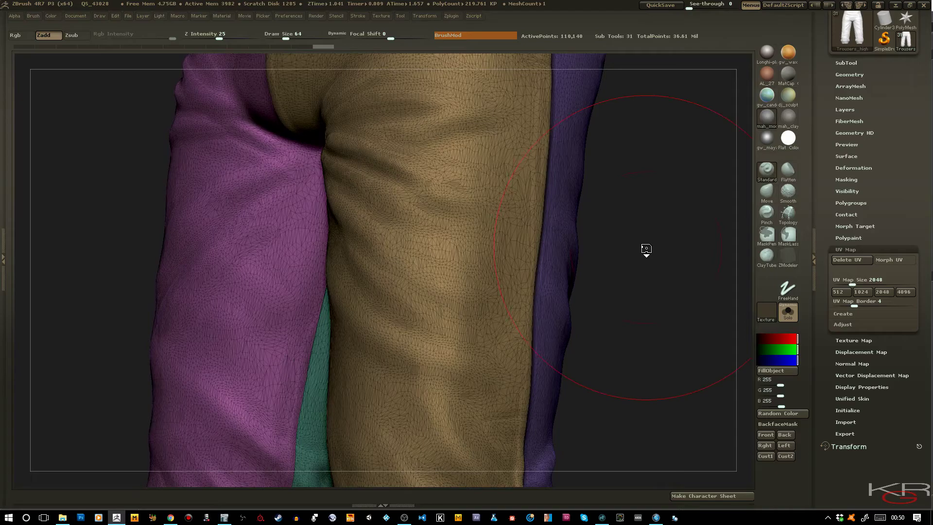
pyautogui.press('f')
pyautogui.moveTo(651, 249); pyautogui.dragTo(575, 267)
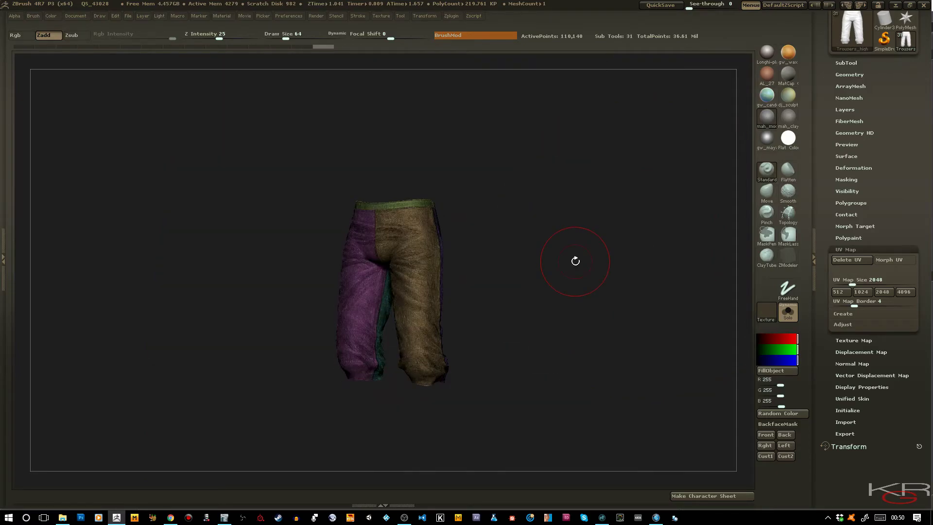
pyautogui.scroll(3, 576, 261)
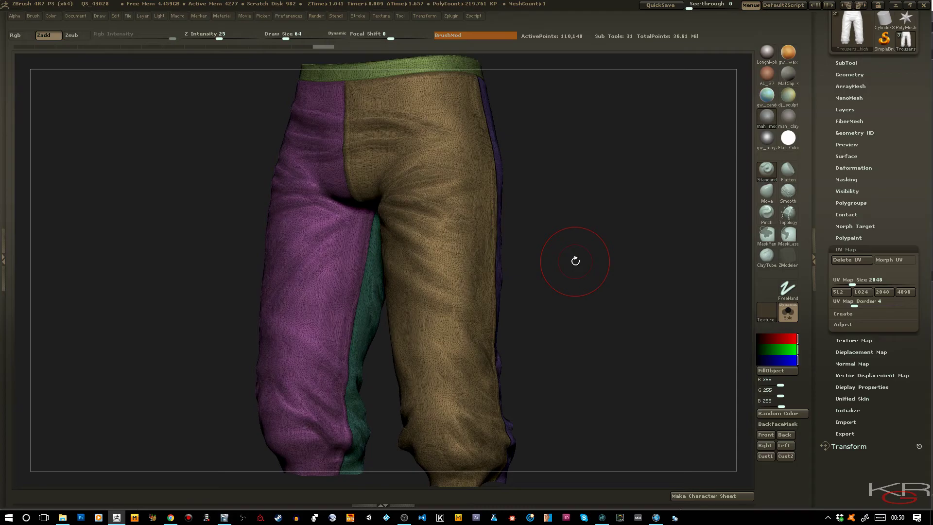
pyautogui.keyDown('shift'); pyautogui.moveTo(575, 261); pyautogui.dragTo(575, 285); pyautogui.keyUp('shift')
pyautogui.scroll(-3, 570, 250)
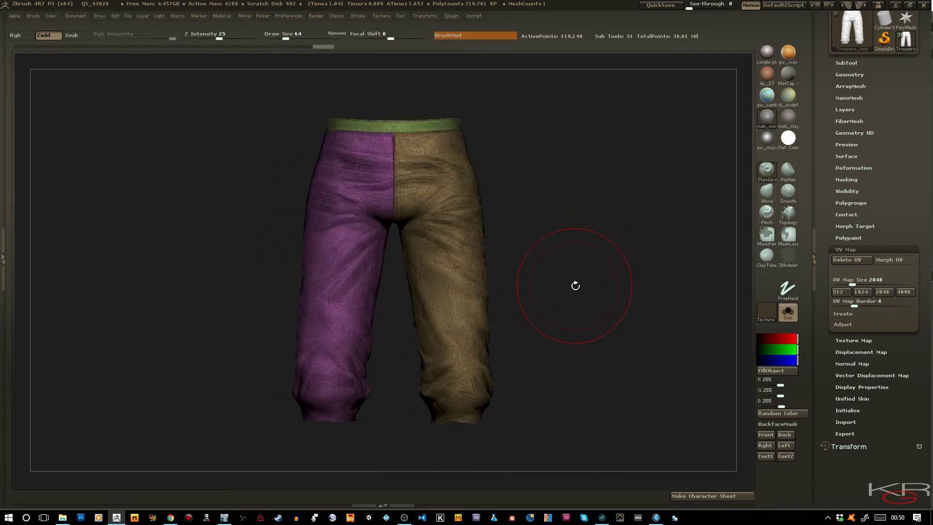